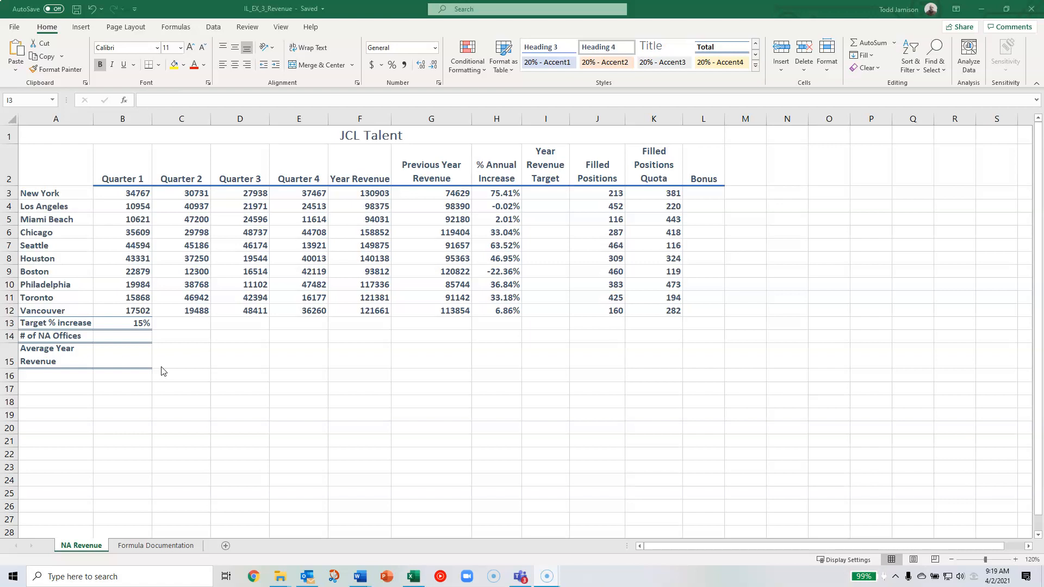
# Start a logical IF function in cell I3, New York's Year Revenue Target.
pyautogui.click(534, 193)
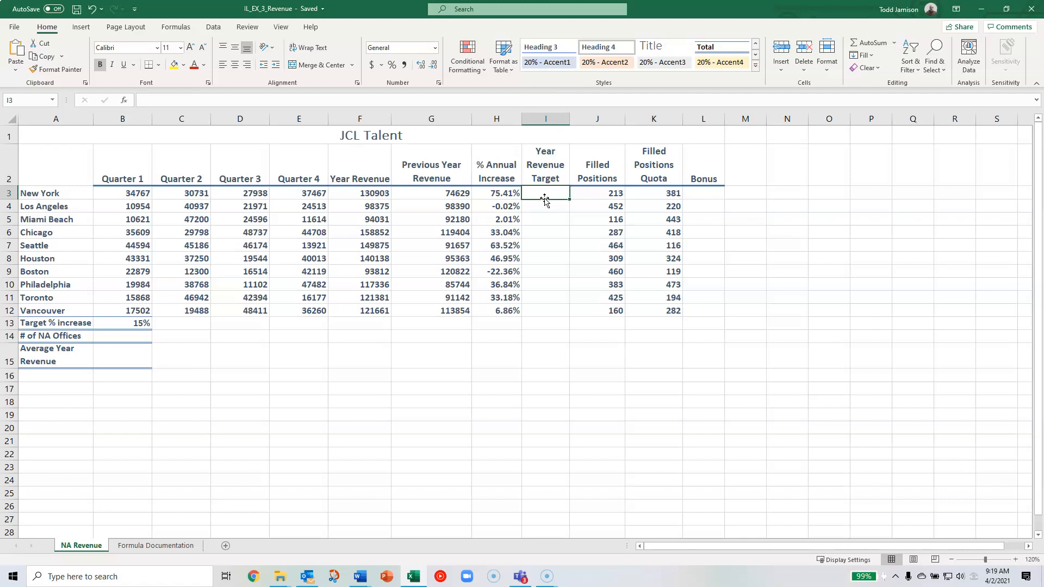
pyautogui.click(182, 28)
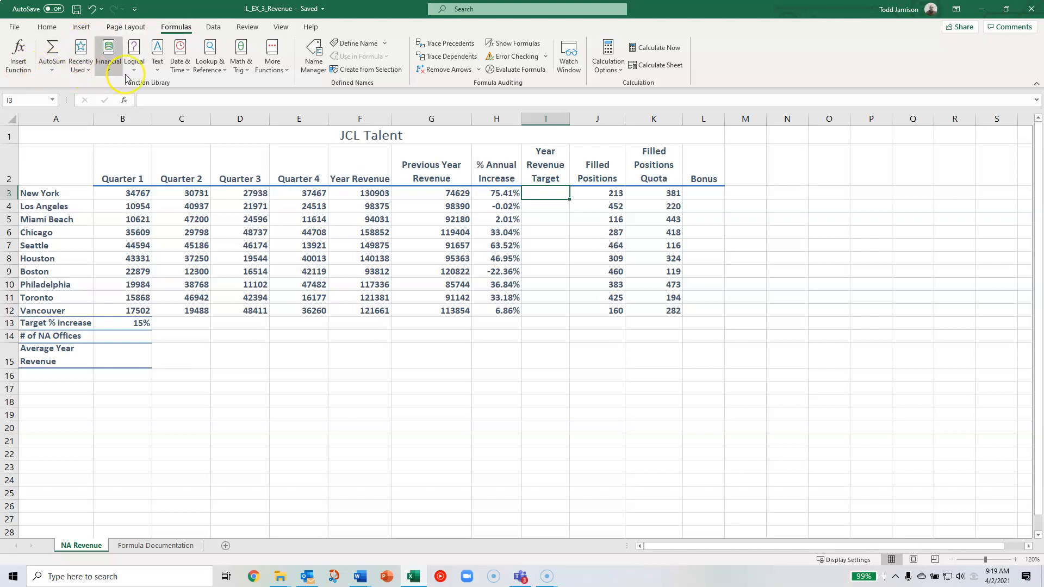
pyautogui.click(287, 76)
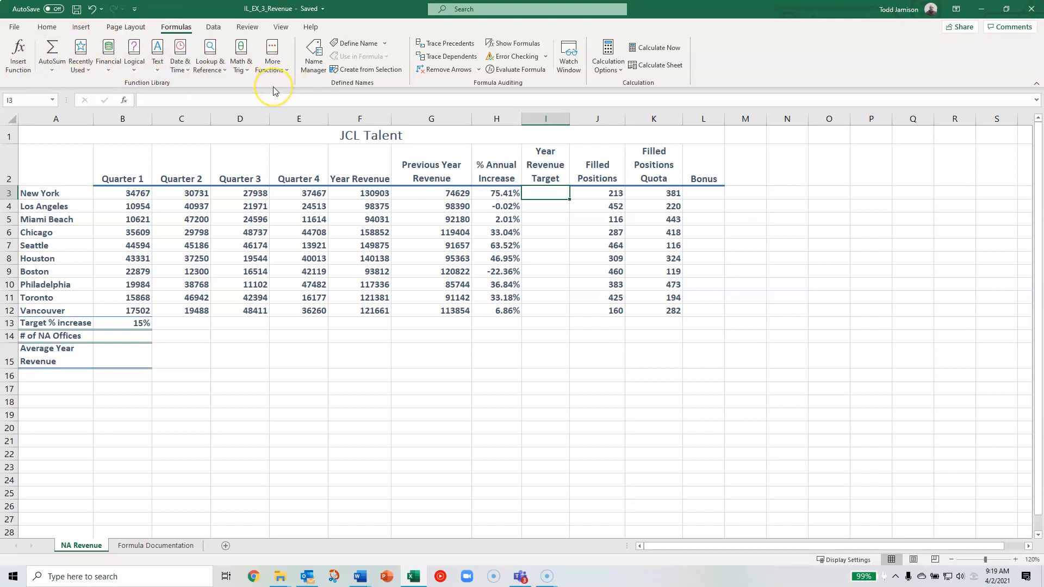
pyautogui.click(282, 73)
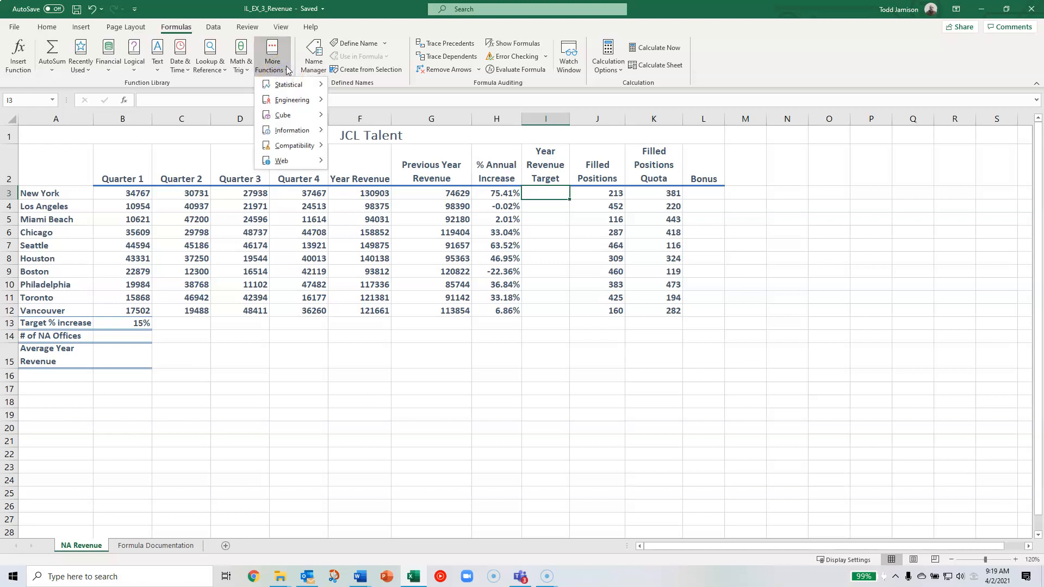
pyautogui.click(283, 101)
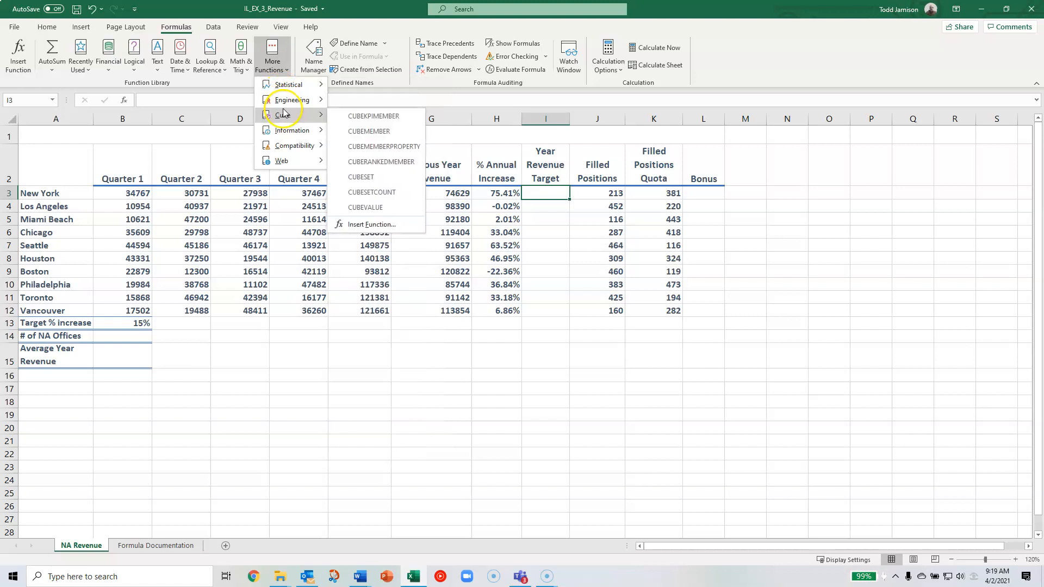
pyautogui.click(281, 130)
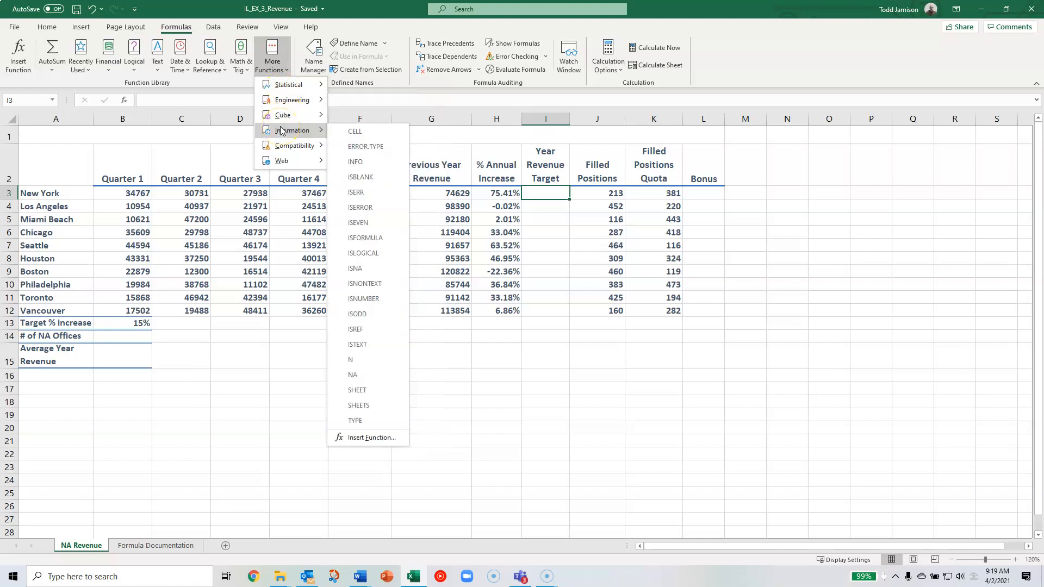
pyautogui.click(210, 81)
pyautogui.click(135, 66)
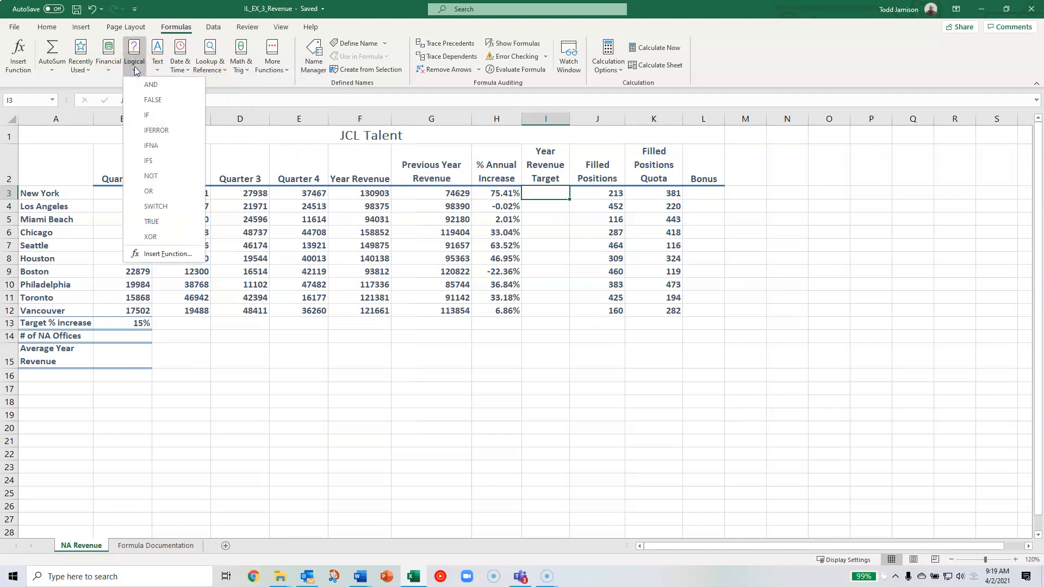
pyautogui.click(134, 68)
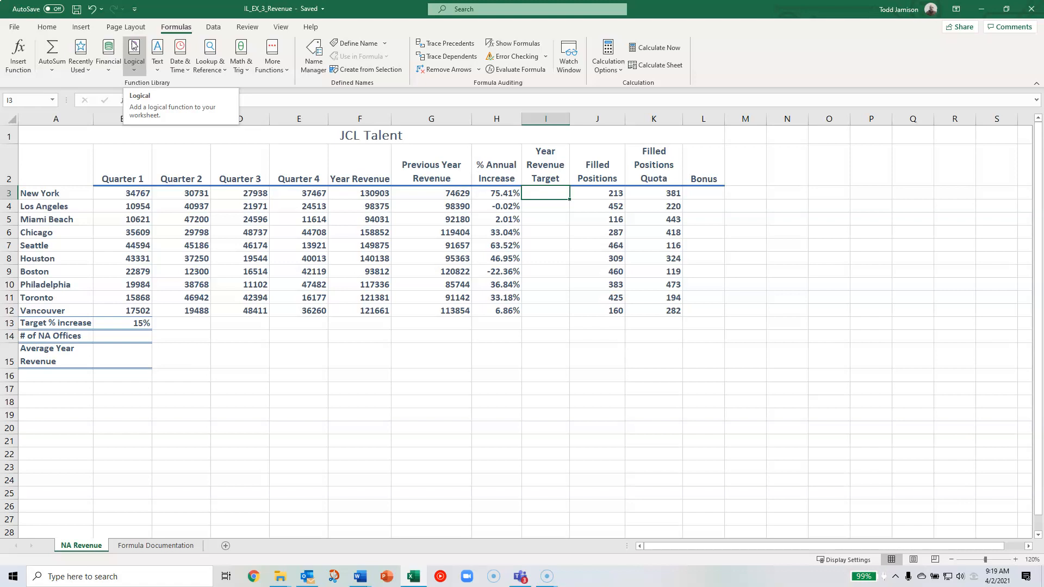
pyautogui.click(134, 46)
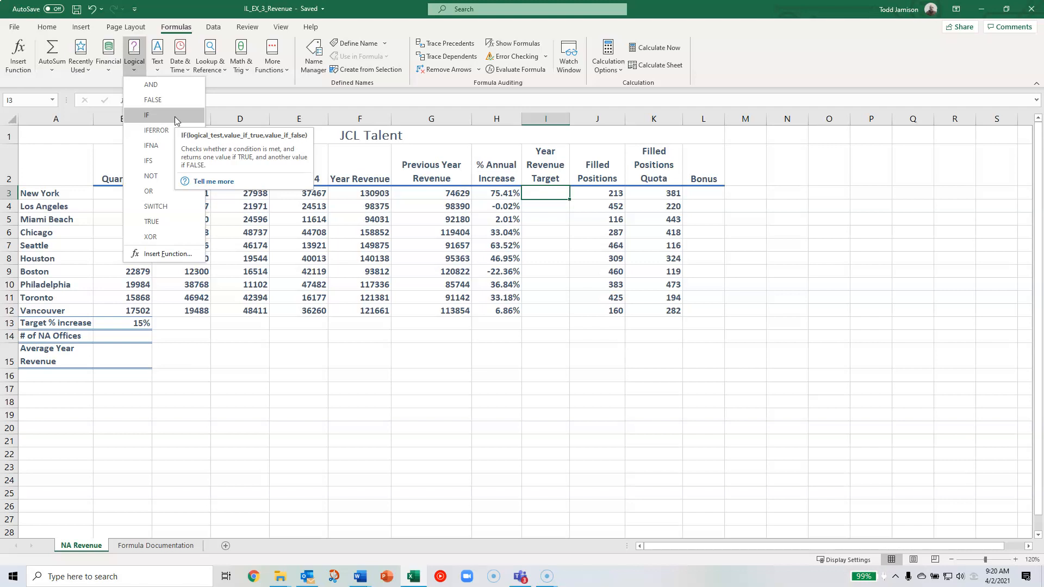
pyautogui.click(146, 118)
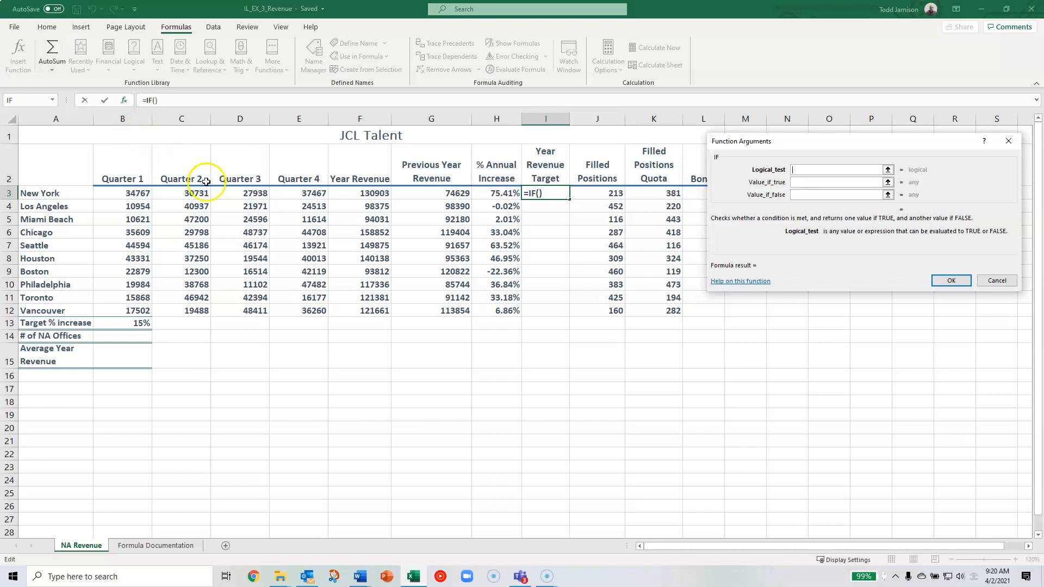
# Set the IF function's logical test to H3>=$B$13, with an absolute reference to the target % increase.
pyautogui.click(489, 193)
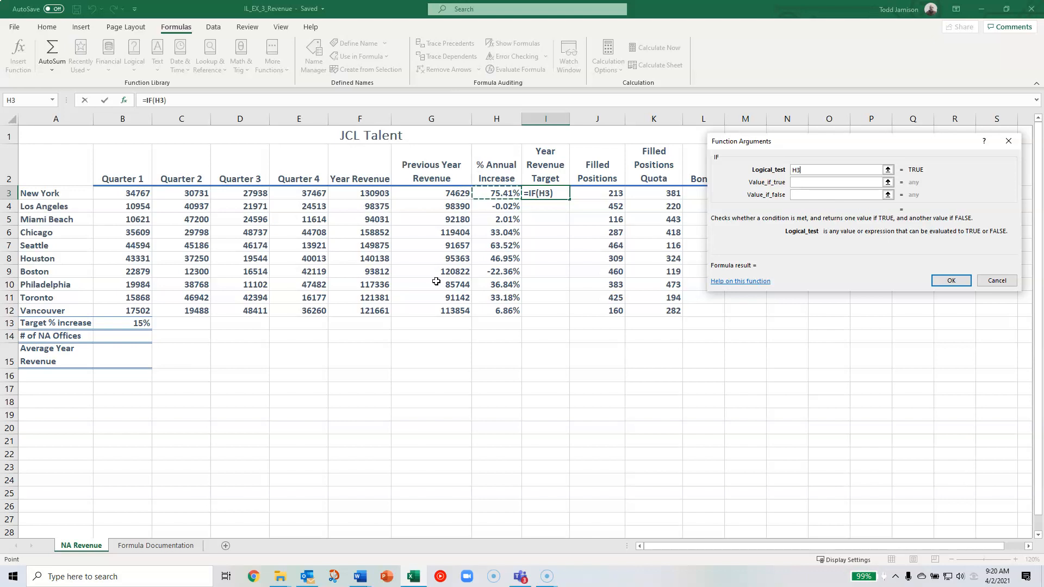
pyautogui.write('=')
pyautogui.press('BackSpace')
pyautogui.write('>=')
pyautogui.click(124, 324)
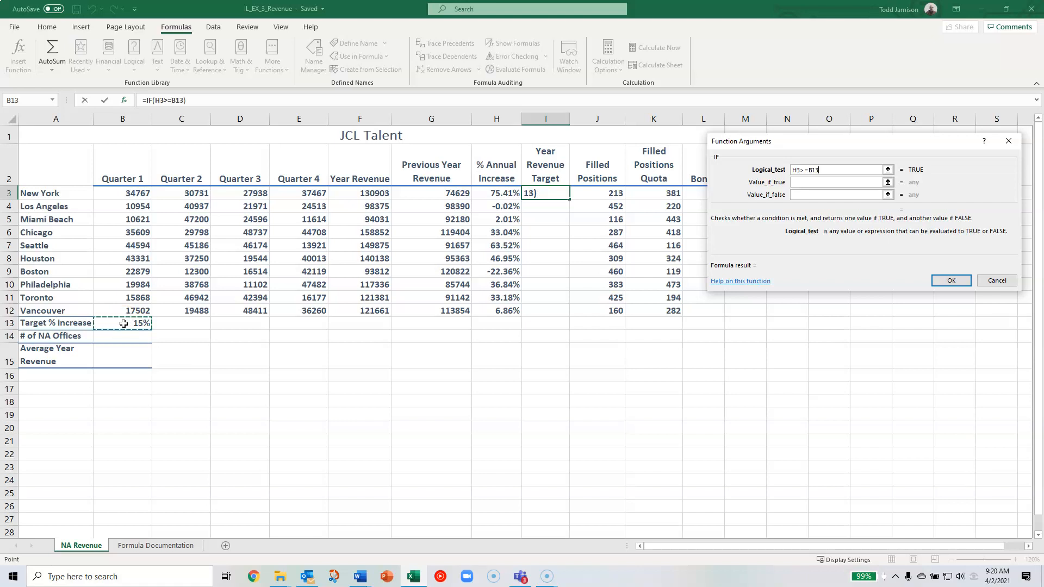
pyautogui.press('F4')
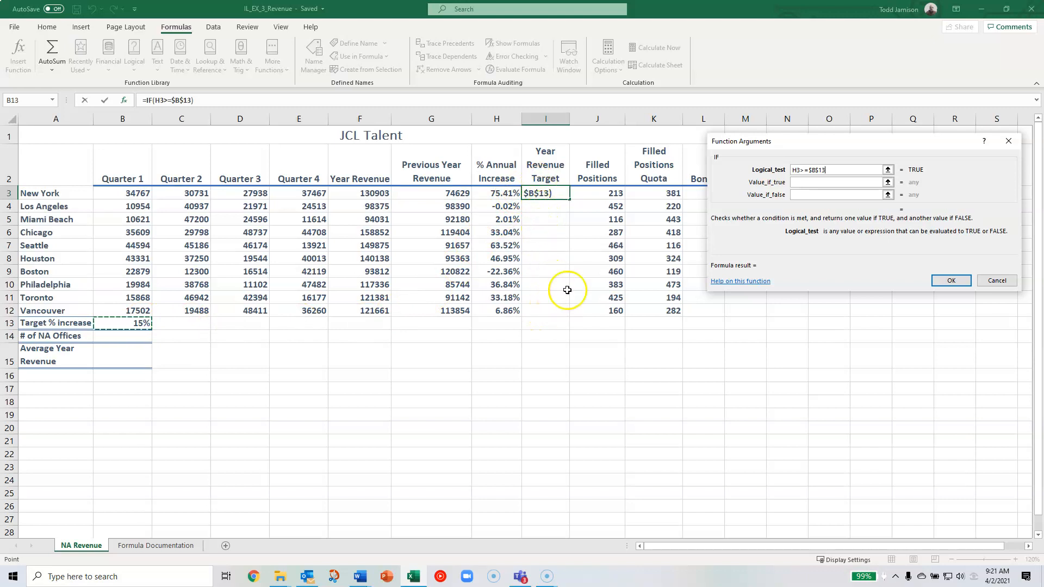
# Set the IF function to return "MET" if true and "MISSED" if false, and enter it in the cell.
pyautogui.click(800, 182)
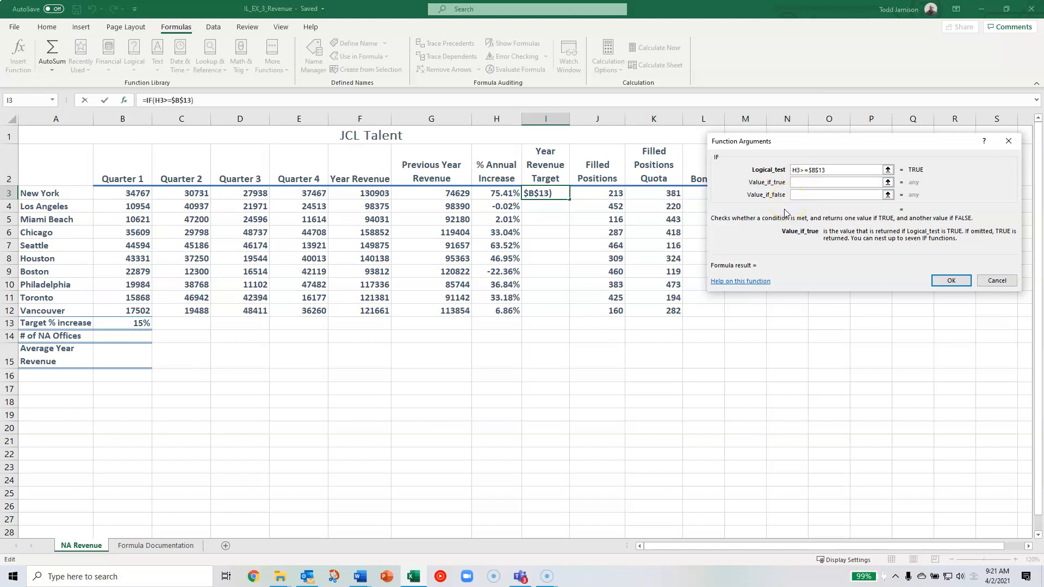
pyautogui.write('MET')
pyautogui.click(830, 196)
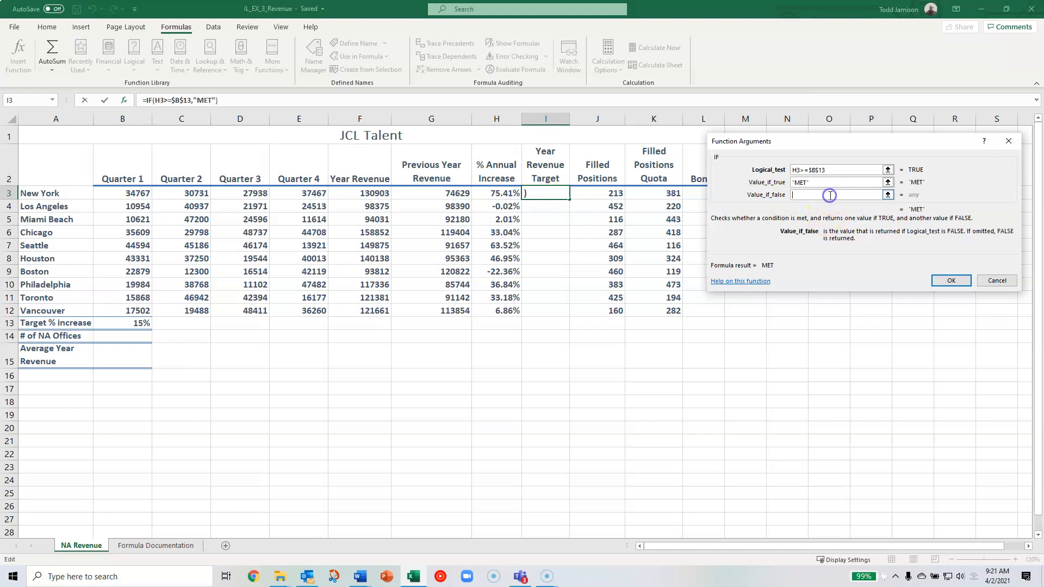
pyautogui.write('MET')
pyautogui.press('BackSpace')
pyautogui.press('BackSpace')
pyautogui.press('BackSpace')
pyautogui.write('MISSED')
pyautogui.click(821, 180)
pyautogui.click(832, 193)
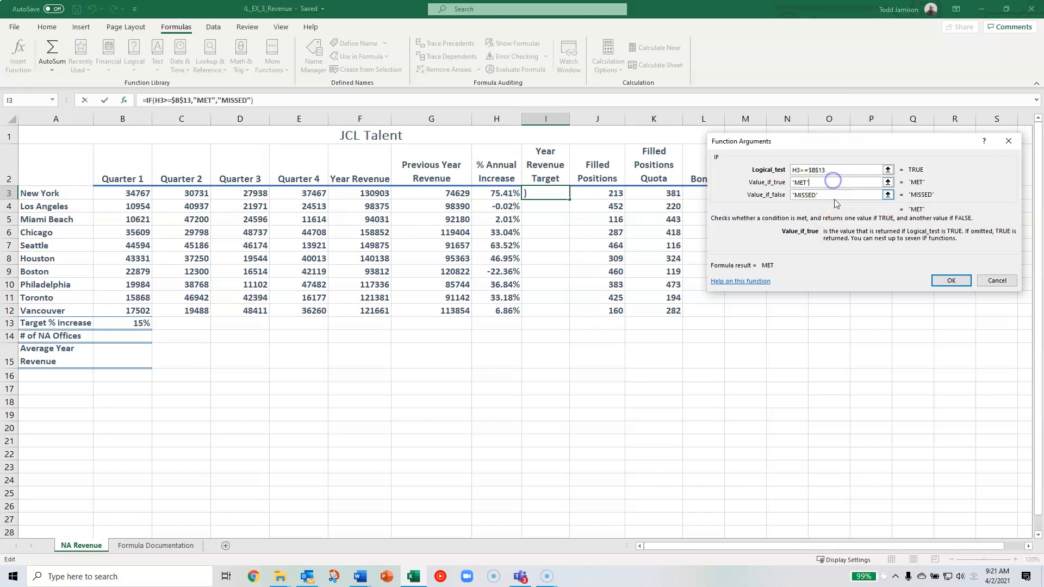
pyautogui.click(823, 184)
pyautogui.click(825, 194)
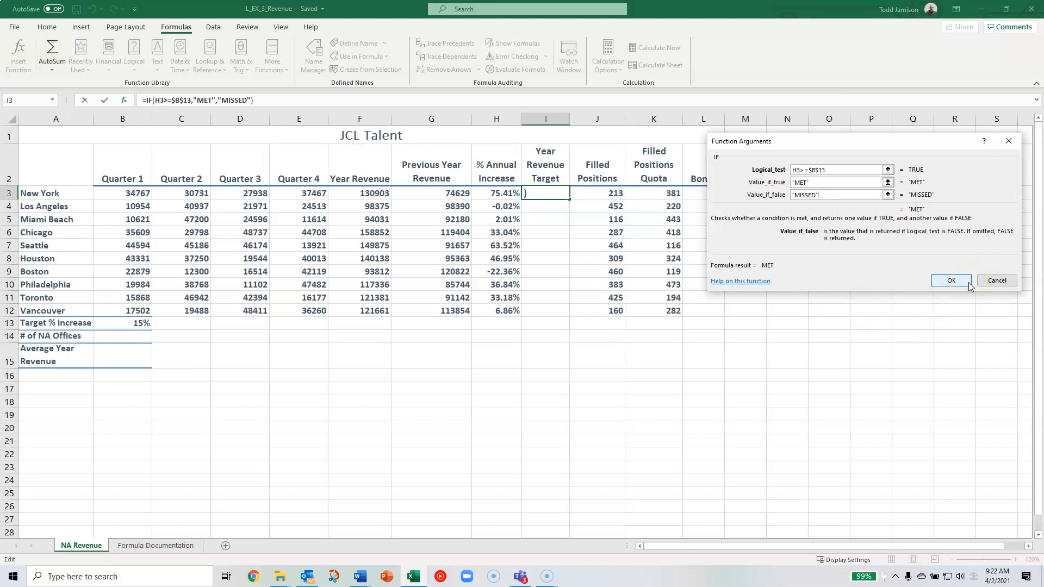
pyautogui.click(951, 281)
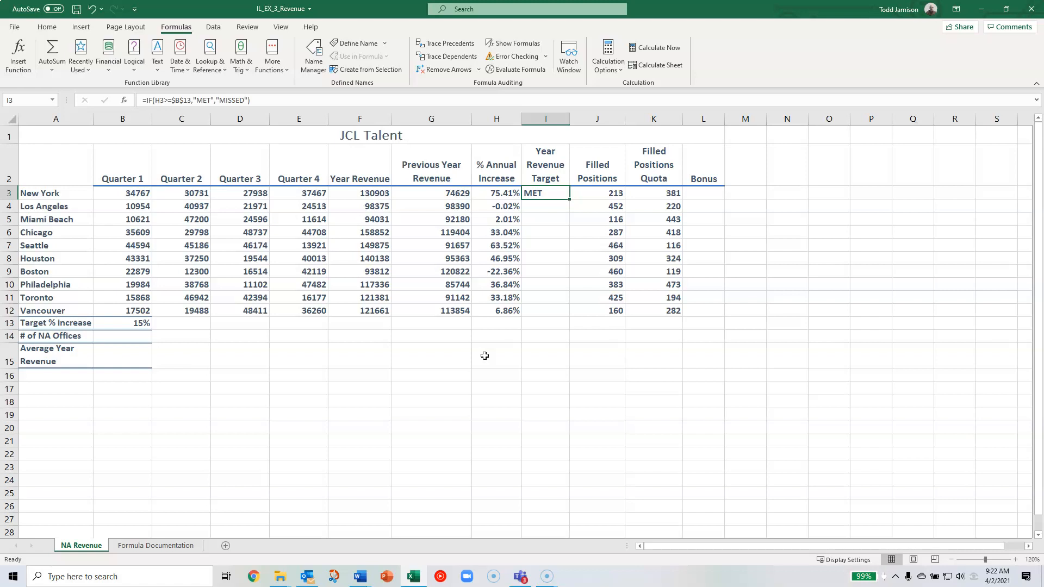
# Copy the IF formula from I3 into I4 for Los Angeles.
pyautogui.press('Down')
pyautogui.press('Left')
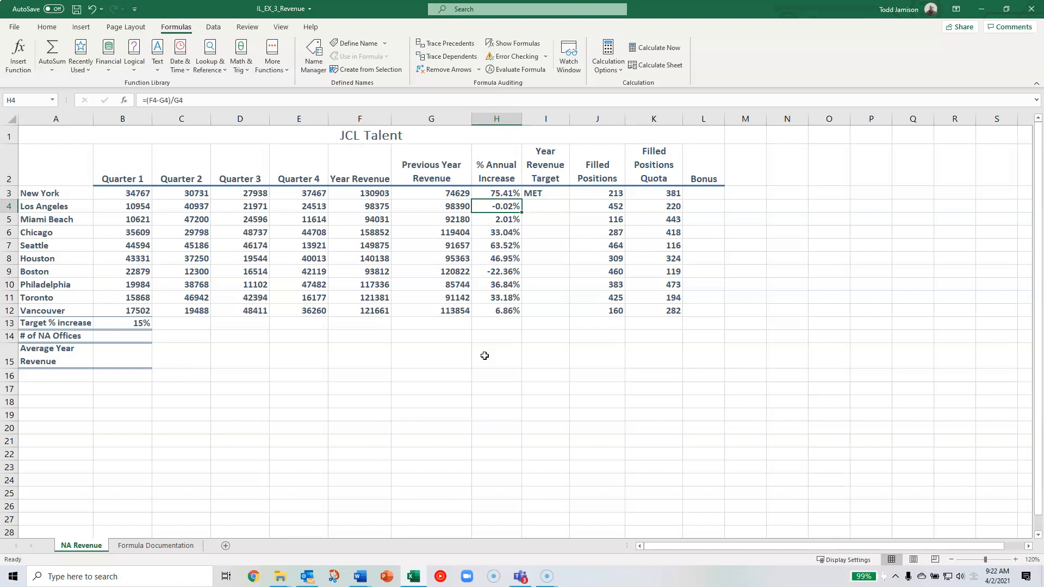
pyautogui.press('Right')
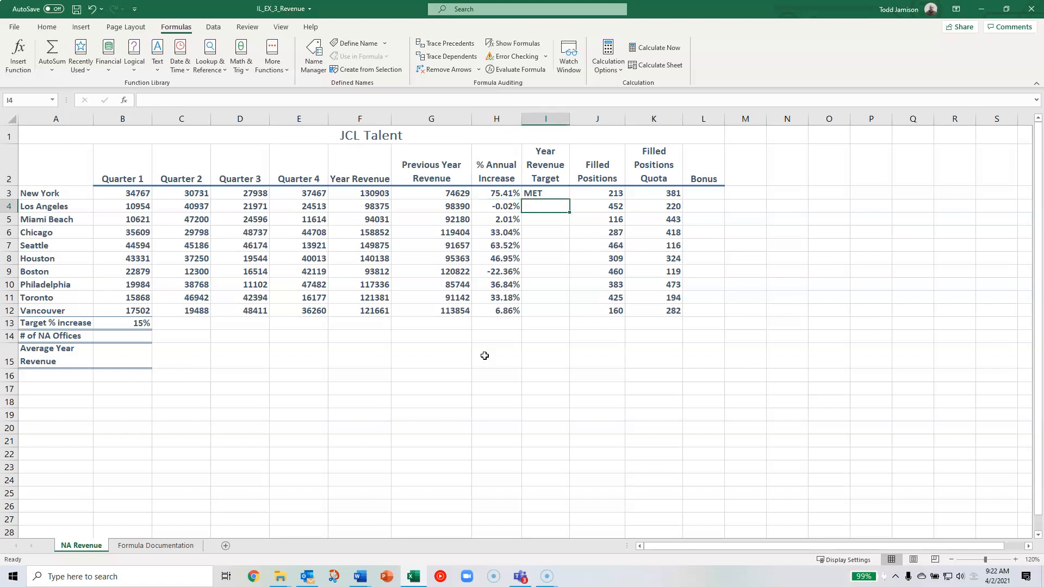
pyautogui.press('Up')
pyautogui.hotkey('ctrl', 'c')
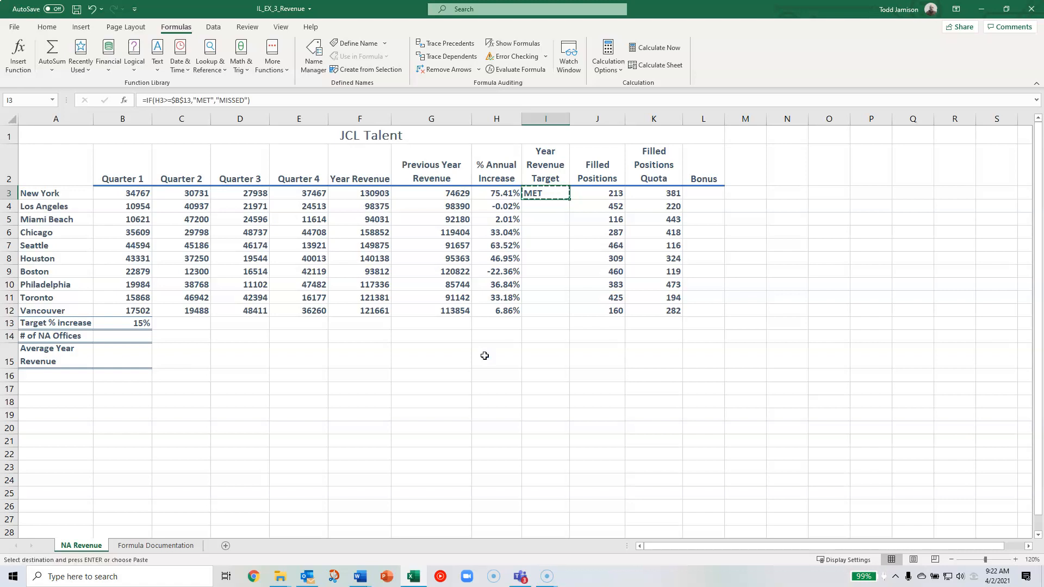
pyautogui.press('Down')
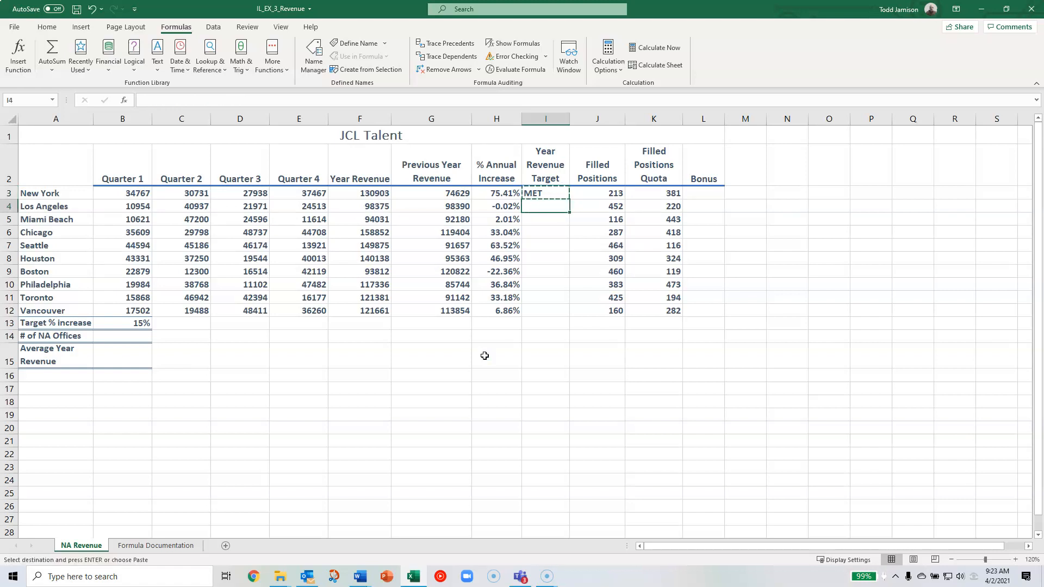
pyautogui.hotkey('ctrl', 'v')
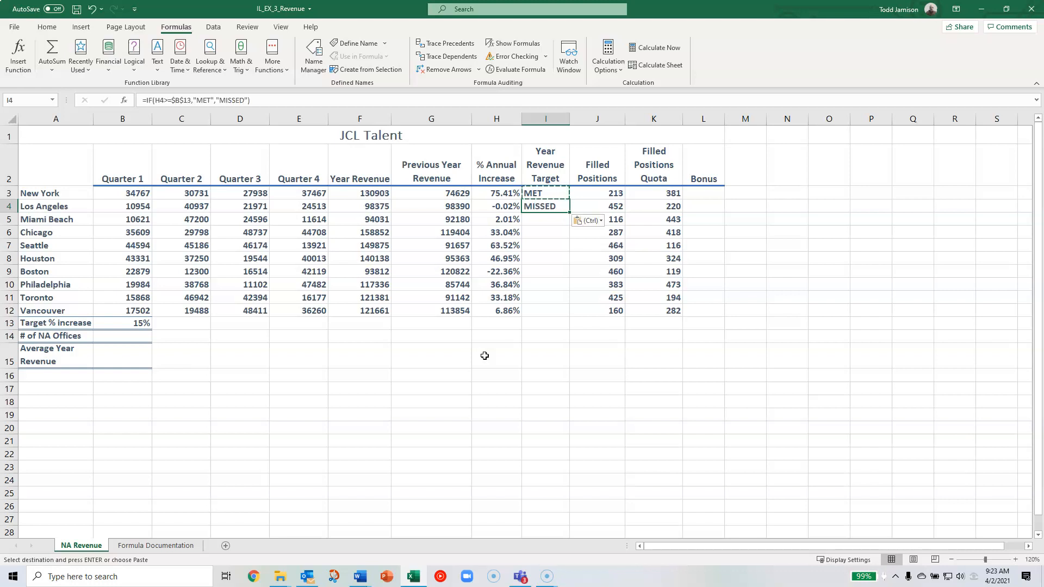
pyautogui.press('Down')
pyautogui.press('Up')
pyautogui.hotkey('shift', 'Down')
pyautogui.hotkey('shift', 'Down')
pyautogui.hotkey('shift', 'Down')
pyautogui.hotkey('shift', 'Down')
pyautogui.hotkey('shift', 'Down')
pyautogui.hotkey('shift', 'Down')
pyautogui.hotkey('shift', 'Down')
pyautogui.hotkey('shift', 'Down')
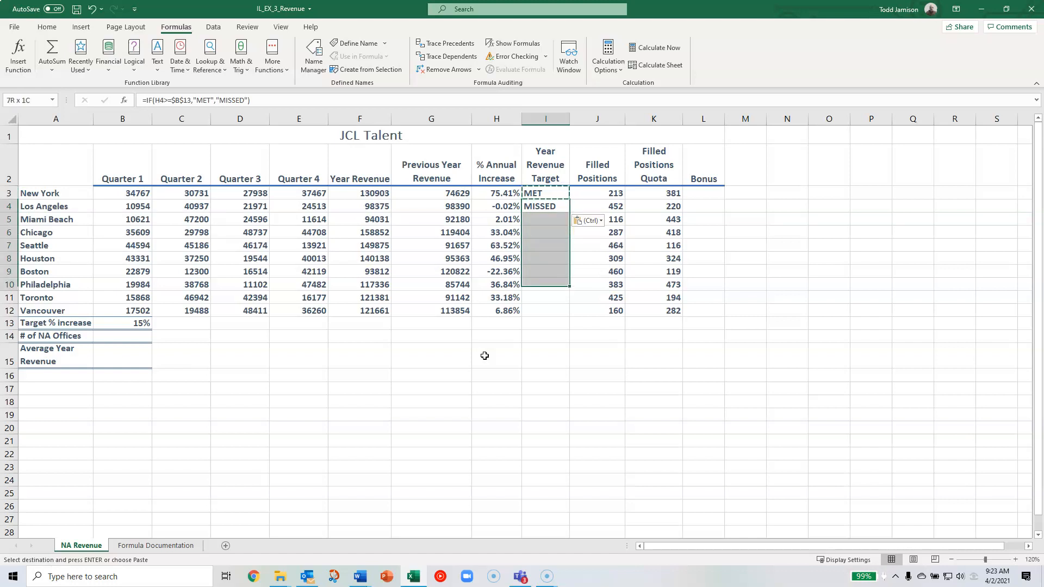
pyautogui.hotkey('shift', 'Up')
pyautogui.hotkey('shift', 'Up')
pyautogui.hotkey('shift', 'Up')
pyautogui.hotkey('shift', 'Up')
pyautogui.hotkey('shift', 'Up')
pyautogui.hotkey('shift', 'Up')
pyautogui.hotkey('shift', 'Up')
pyautogui.hotkey('shift', 'Up')
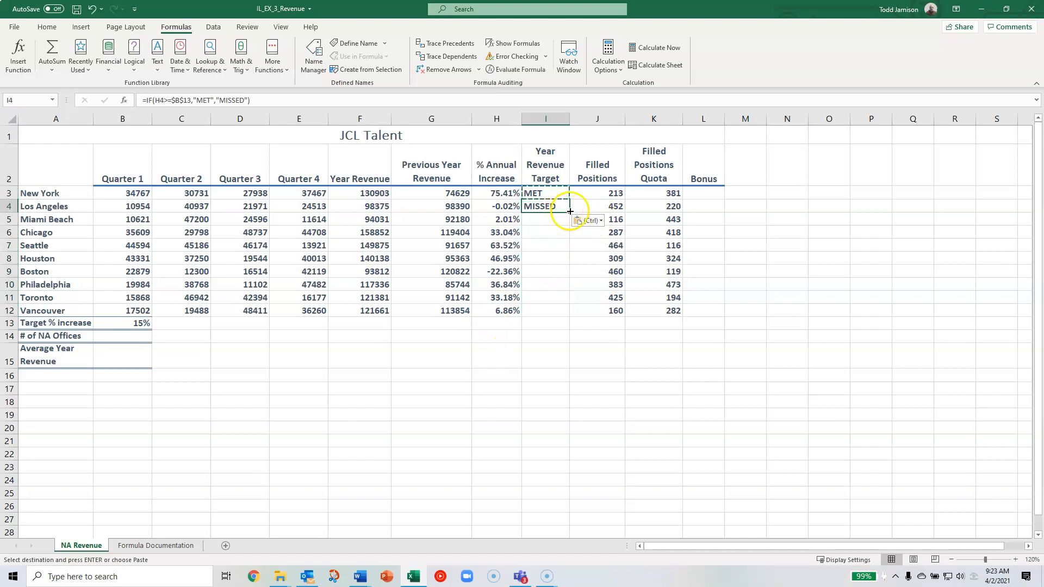
# Fill the IF formula from I4 down through I12, covering the remaining offices.
pyautogui.moveTo(570, 211); pyautogui.dragTo(552, 316)
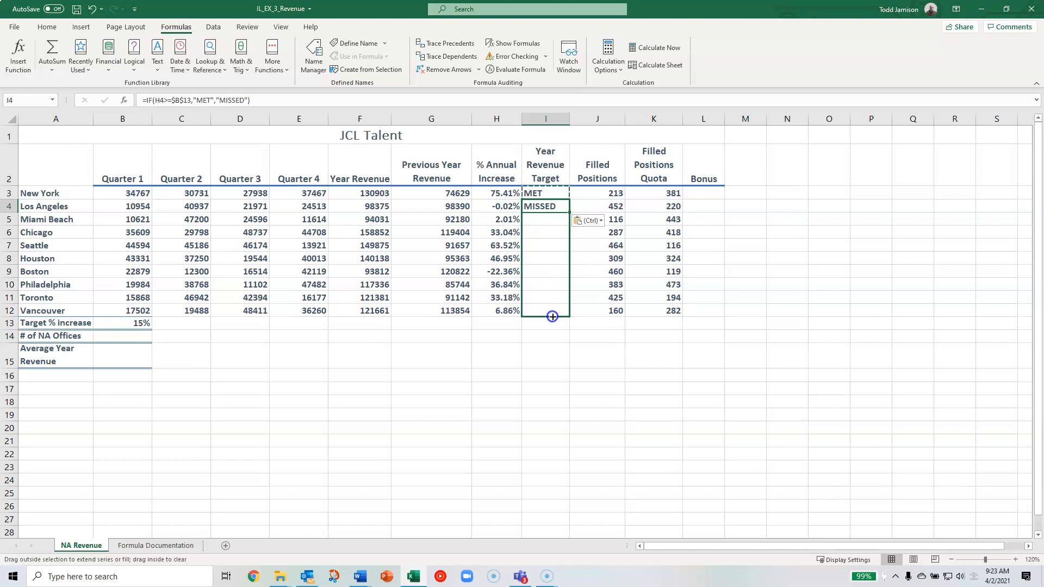
pyautogui.moveTo(553, 316); pyautogui.dragTo(550, 316)
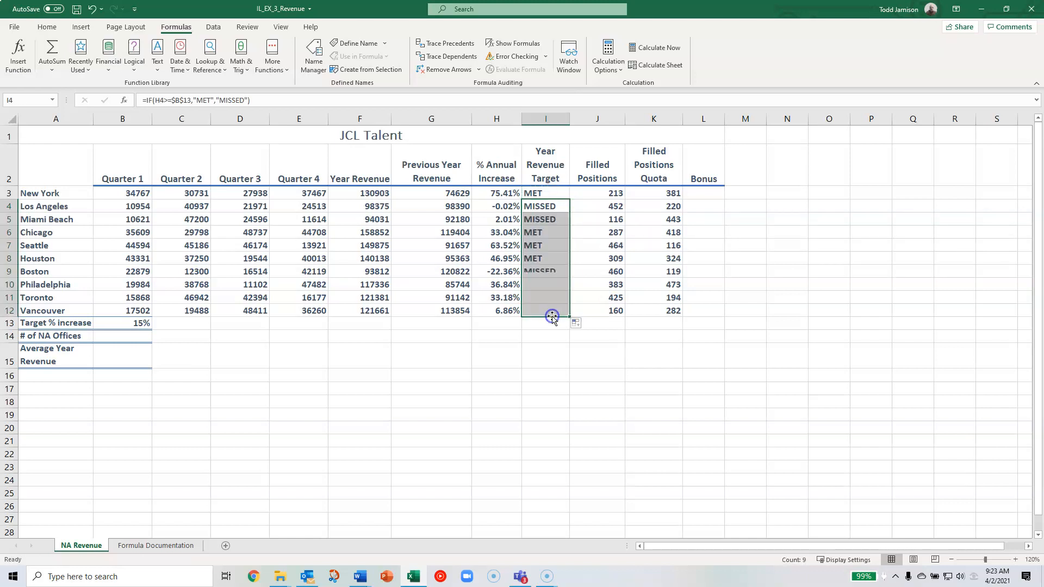
pyautogui.click(504, 322)
# Check the cell references in the filled Year Revenue Target formulas from I12 up to I6.
pyautogui.click(538, 312)
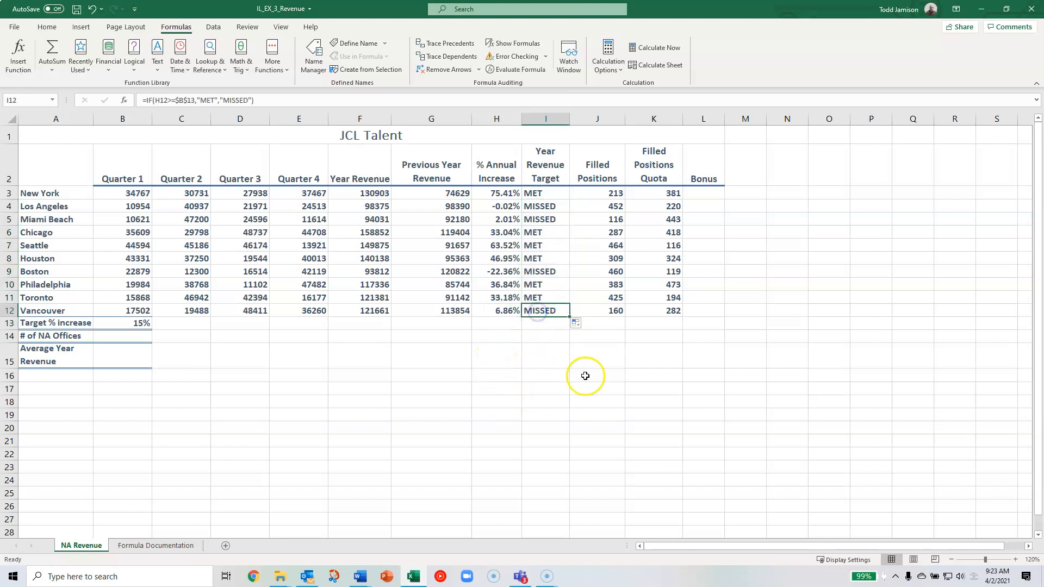
pyautogui.press('Up')
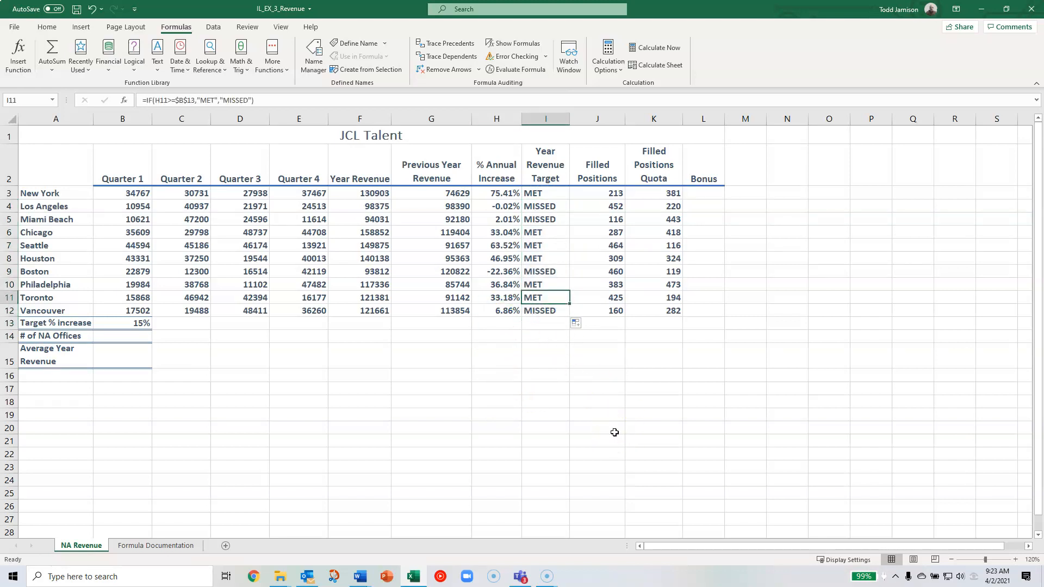
pyautogui.press('Up')
pyautogui.press('Up')
pyautogui.press('Up')
pyautogui.press('Up')
pyautogui.press('Up')
pyautogui.press('Up')
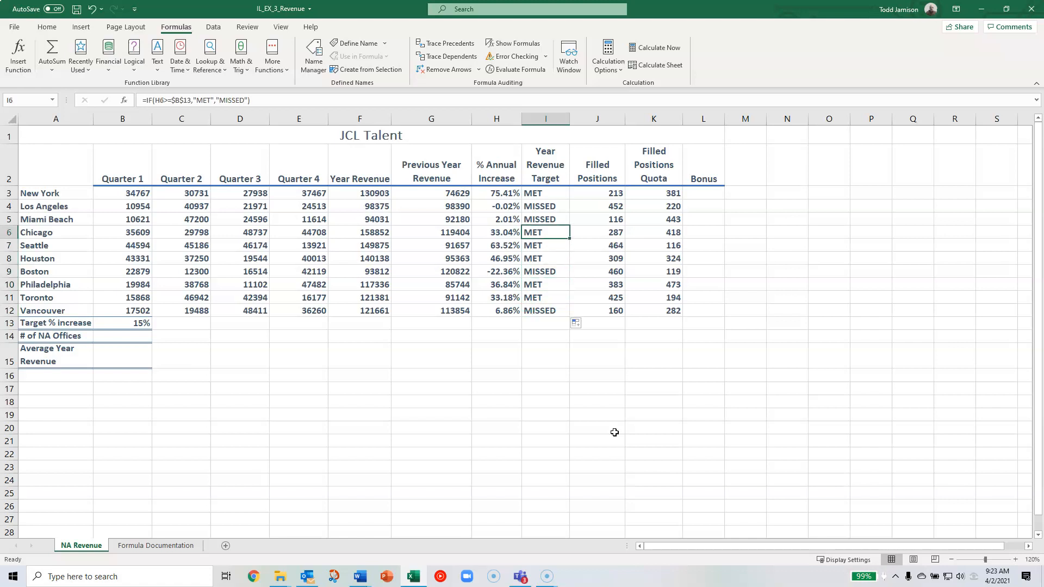
# Compare the % Annual Increase values with the Year Revenue Target results from the Chicago row downward.
pyautogui.press('Left')
pyautogui.press('Right')
pyautogui.press('Left')
pyautogui.press('Right')
pyautogui.press('Down')
pyautogui.press('Left')
pyautogui.press('Right')
pyautogui.press('Left')
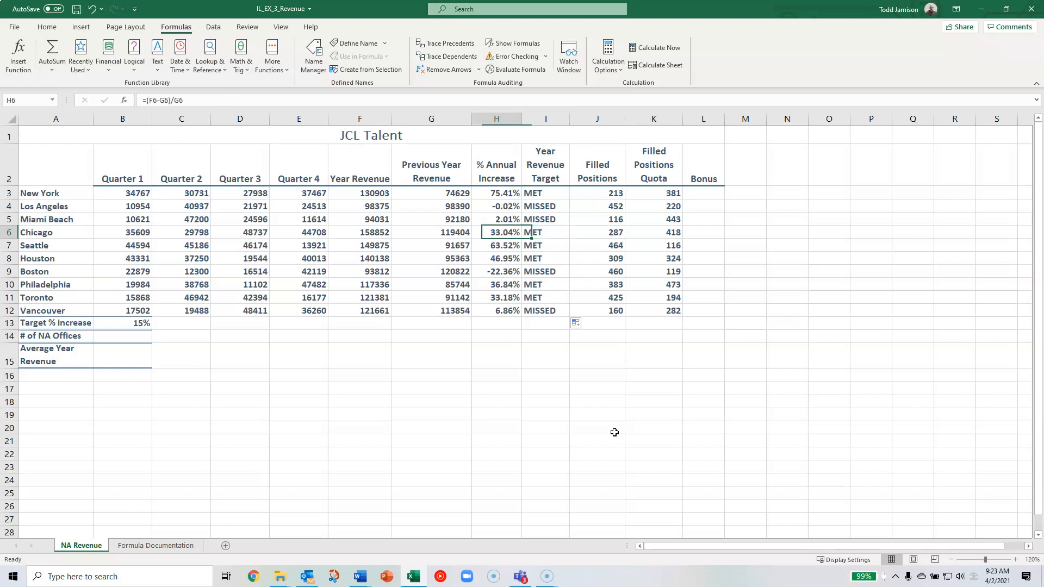
pyautogui.press('Right')
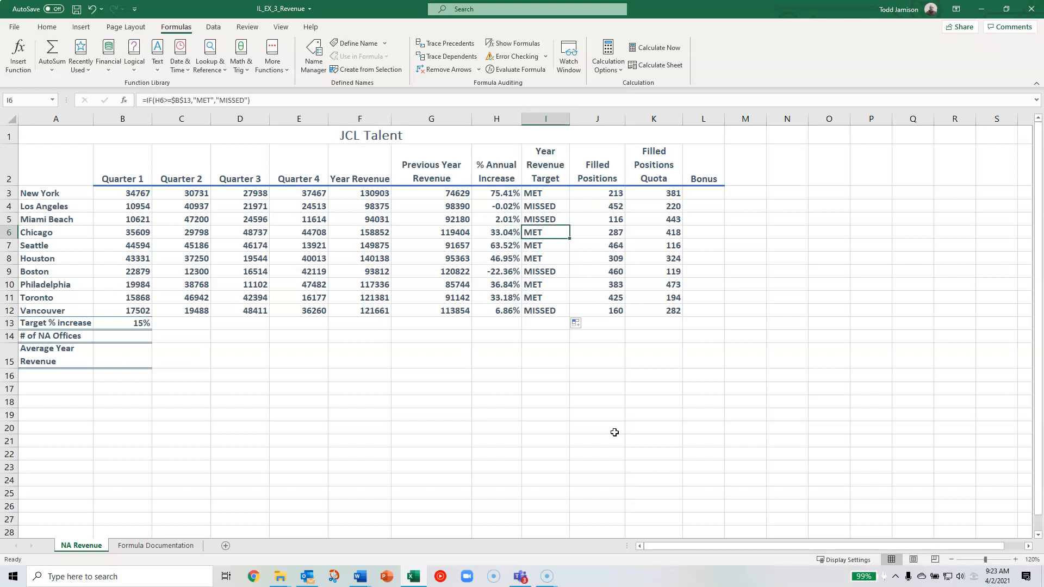
pyautogui.press('Left')
pyautogui.press('Down')
pyautogui.press('Down')
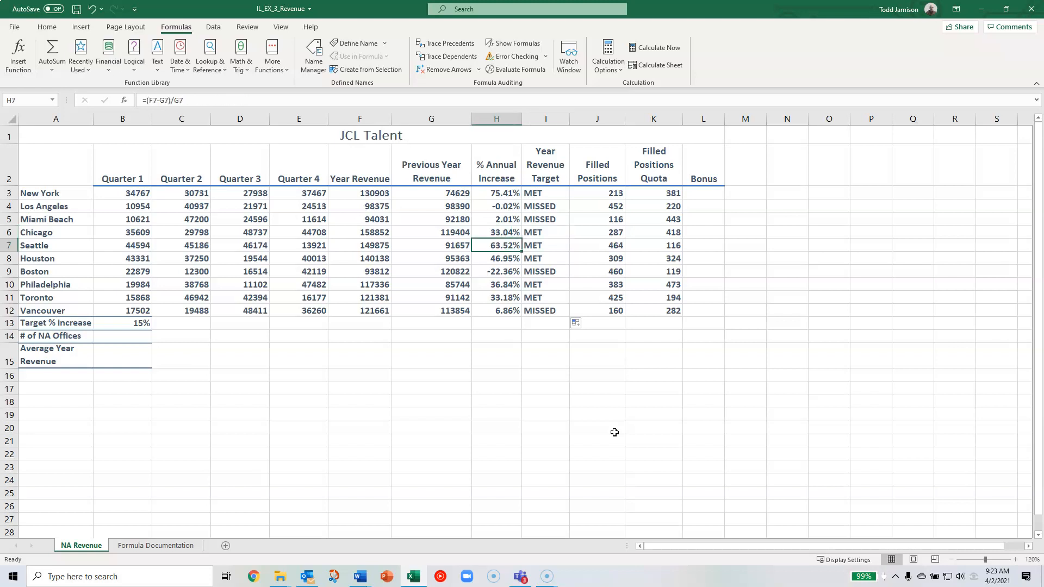
pyautogui.press('Down')
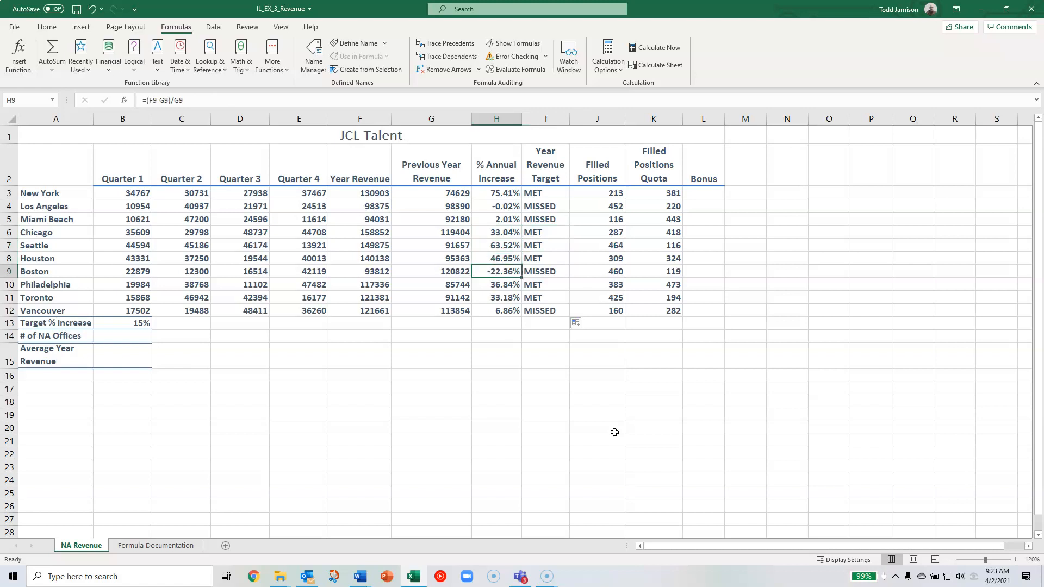
pyautogui.press('Right')
pyautogui.press('Down')
pyautogui.press('Down')
pyautogui.press('Down')
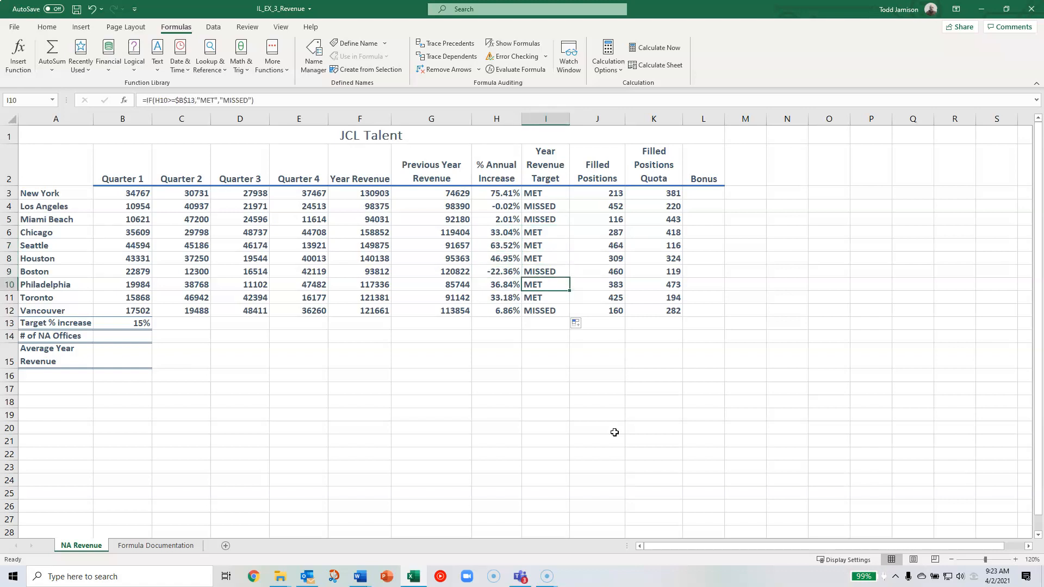
pyautogui.press('Left')
pyautogui.press('Right')
pyautogui.press('Left')
pyautogui.press('Down')
pyautogui.press('Down')
pyautogui.press('Down')
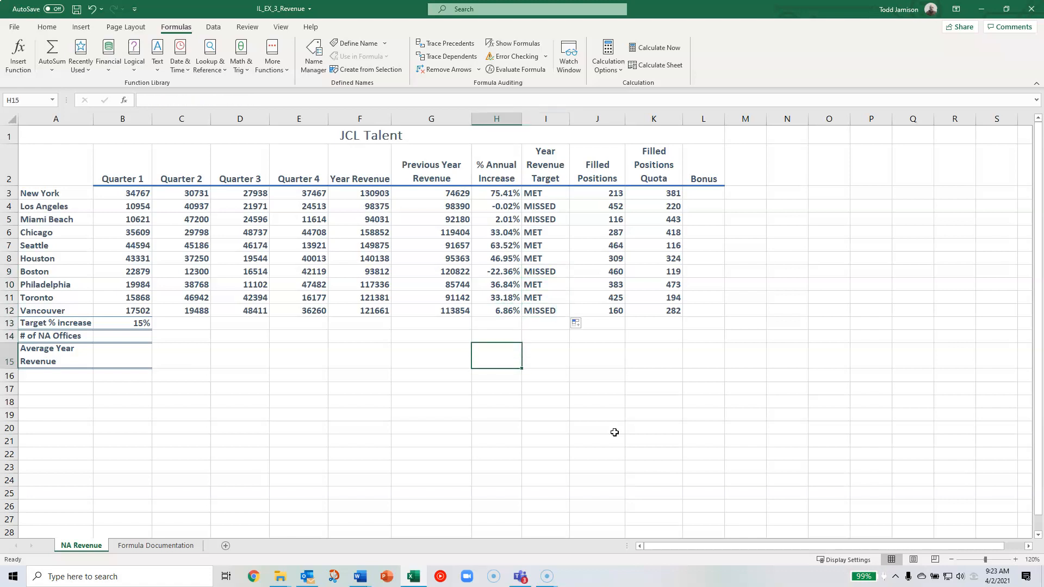
# Go to cell C15 beside the Average Year Revenue row and save the workbook.
pyautogui.press('Left')
pyautogui.press('Left')
pyautogui.press('Left')
pyautogui.press('Left')
pyautogui.press('Left')
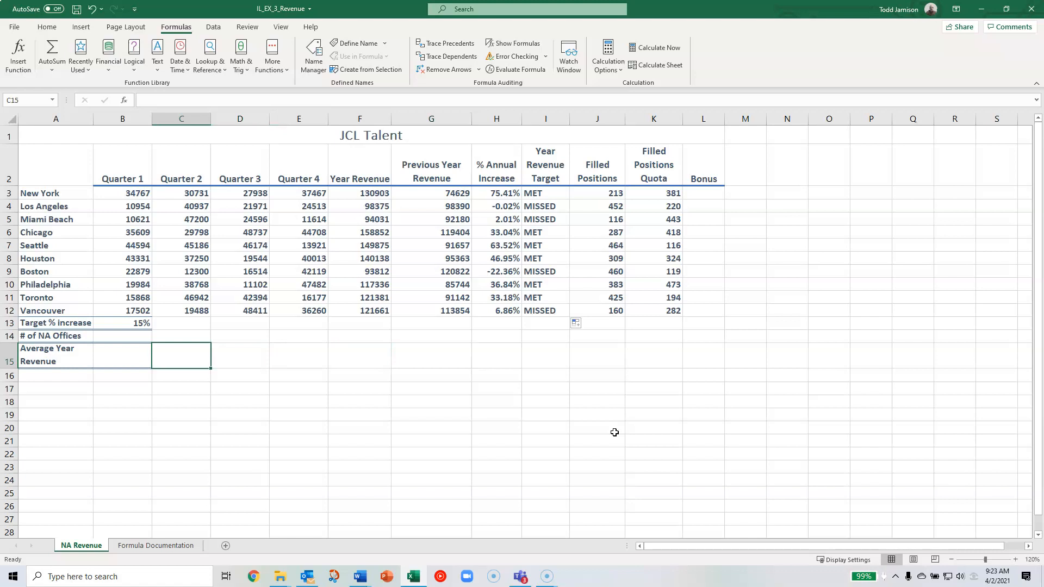
pyautogui.hotkey('ctrl', 's')
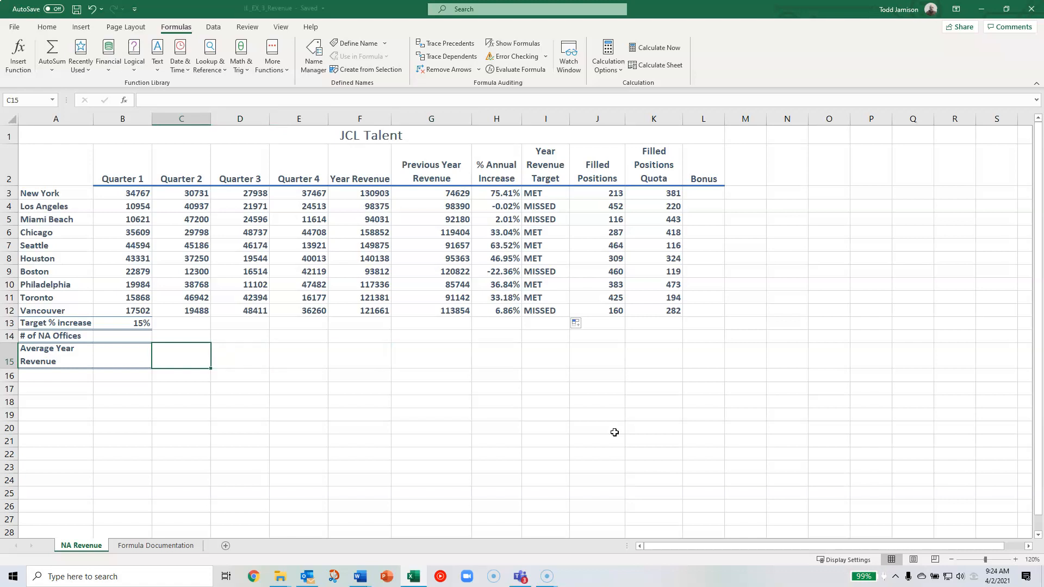